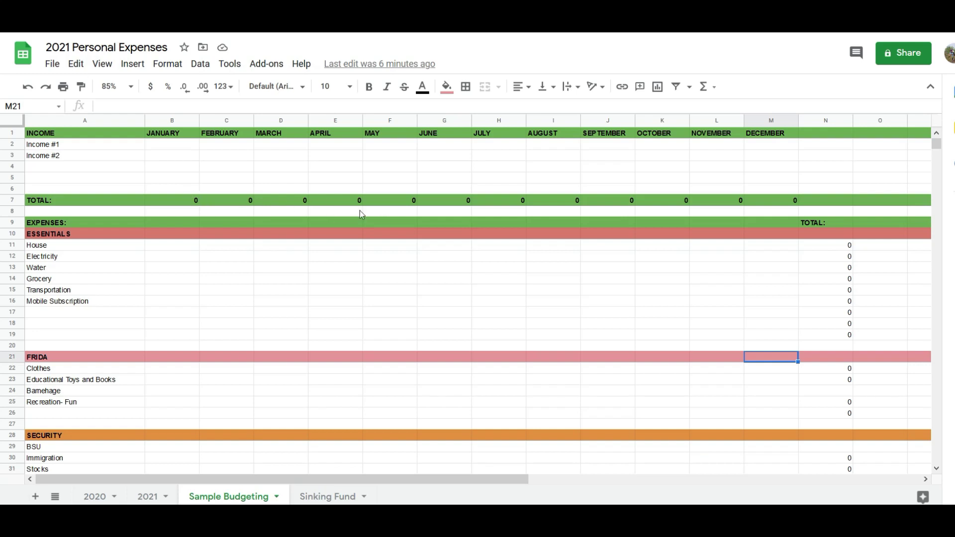
Review the expense categories on the Sample Budgeting sheet, from Essentials through the child's section to Security
scroll(74, 272, "down", 2)
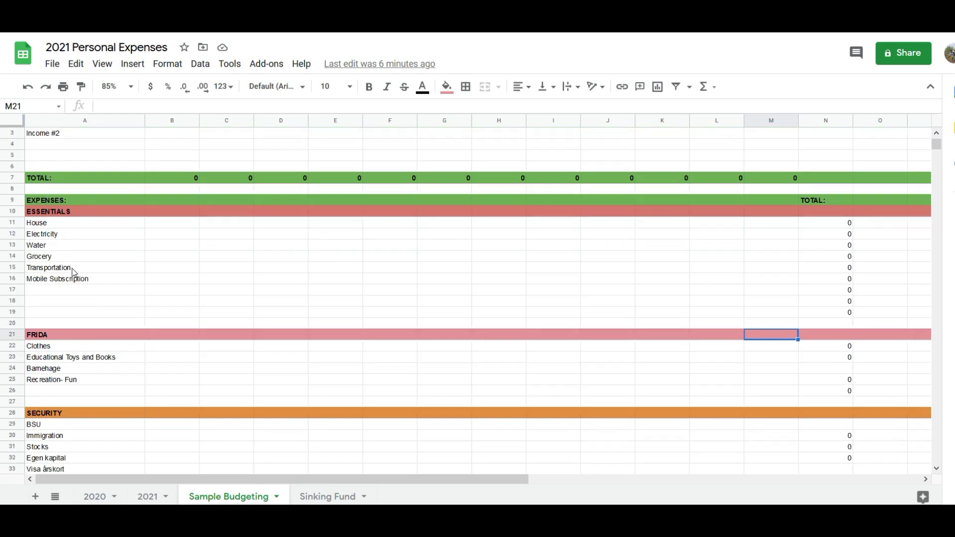
scroll(73, 272, "down", 1)
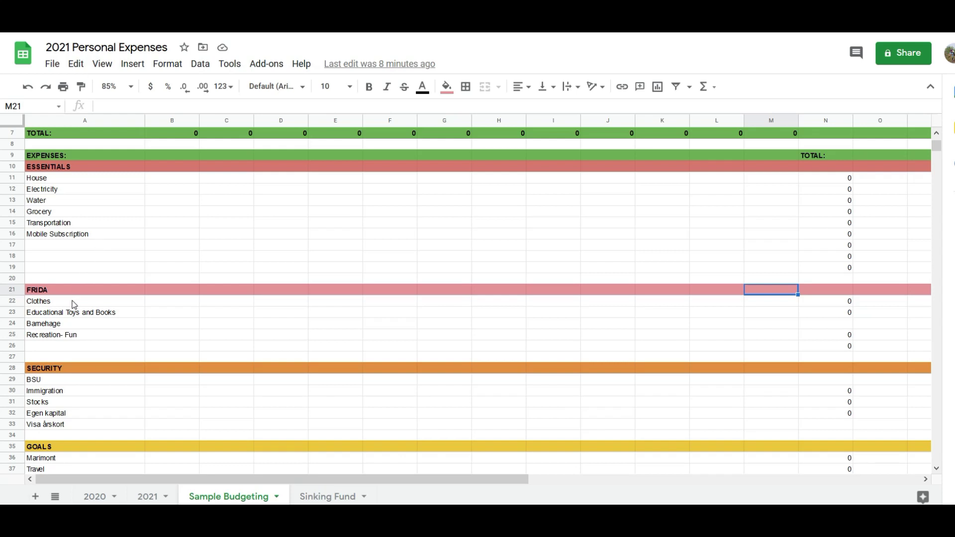
scroll(74, 301, "down", 2)
scroll(73, 305, "down", 1)
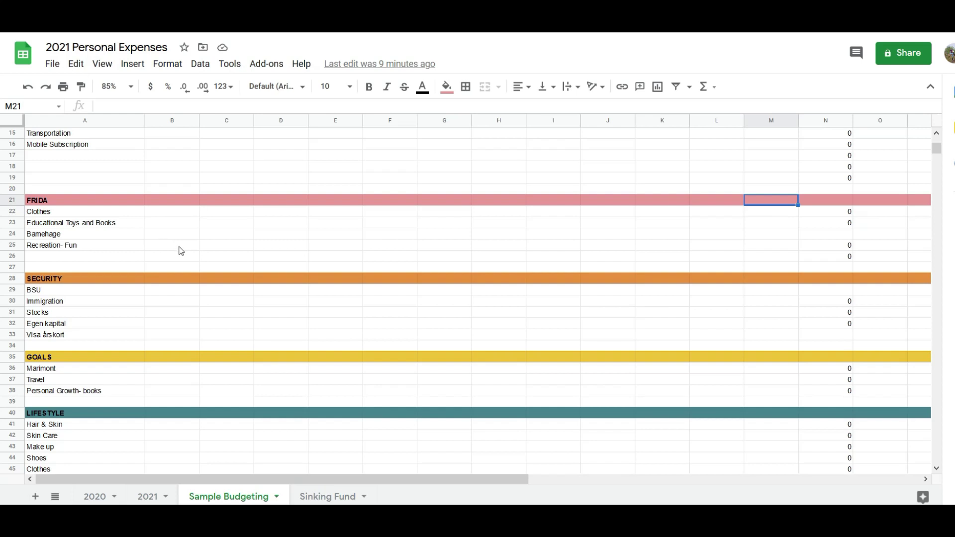
scroll(177, 239, "down", 1)
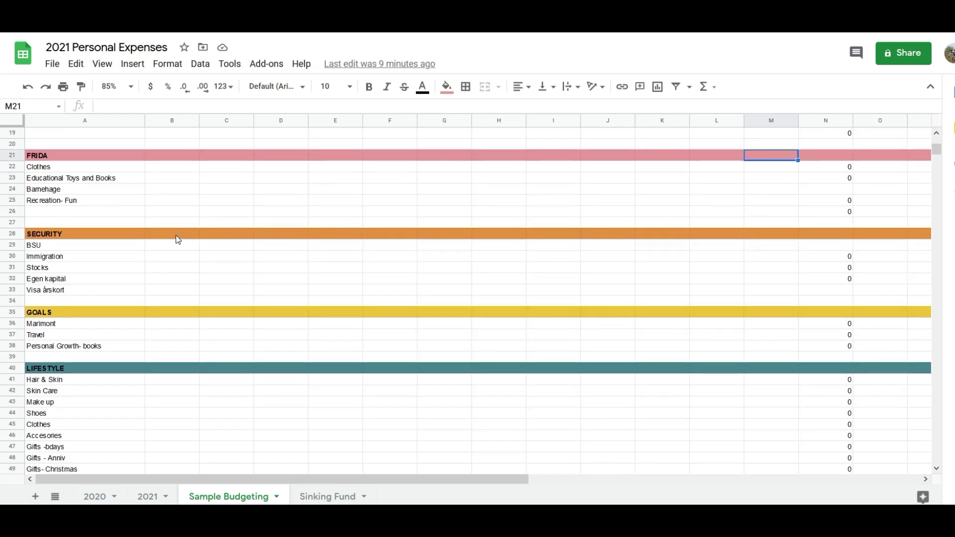
Go through the Security entries, including BSU, Immigration, Stocks, Egen kapital and Visa årskort, leaving their text unchanged
left_click(110, 258)
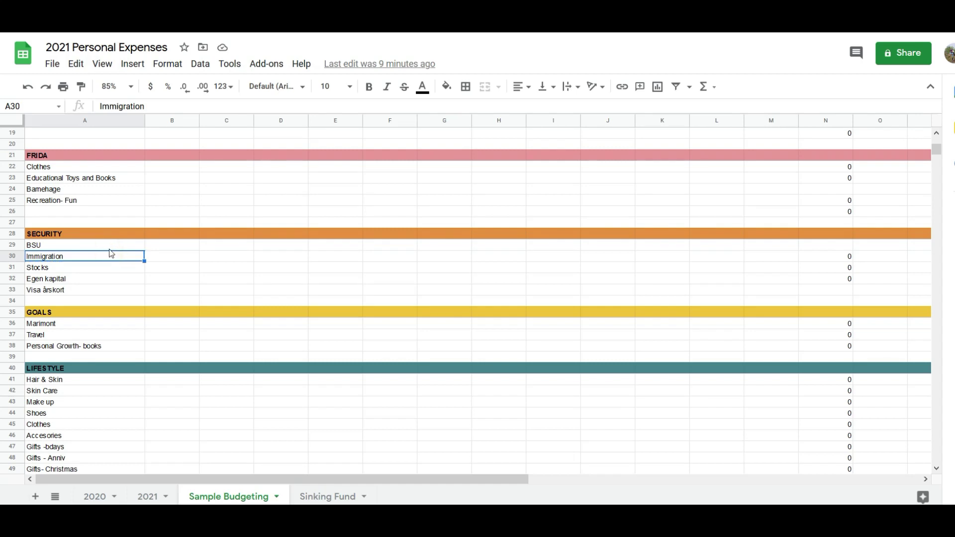
left_click(110, 247)
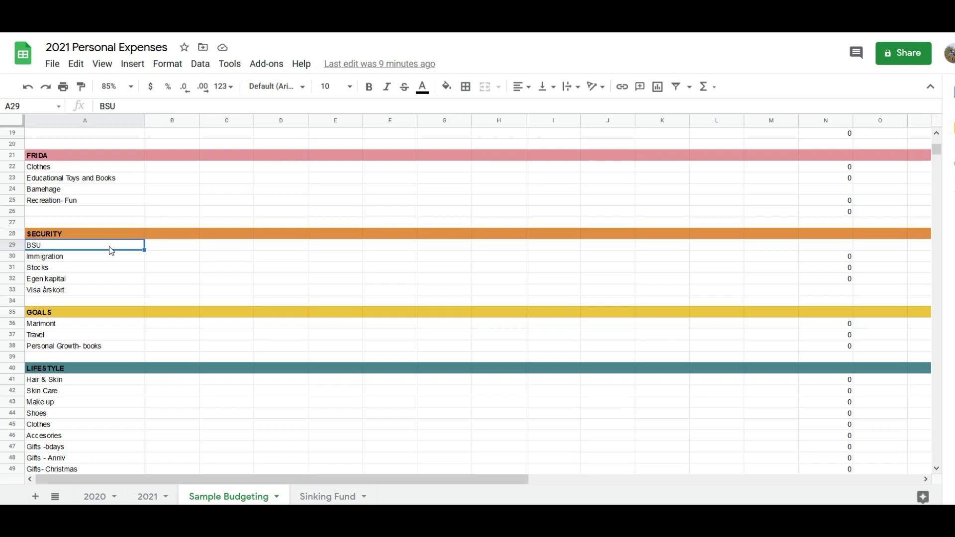
double_click(111, 255)
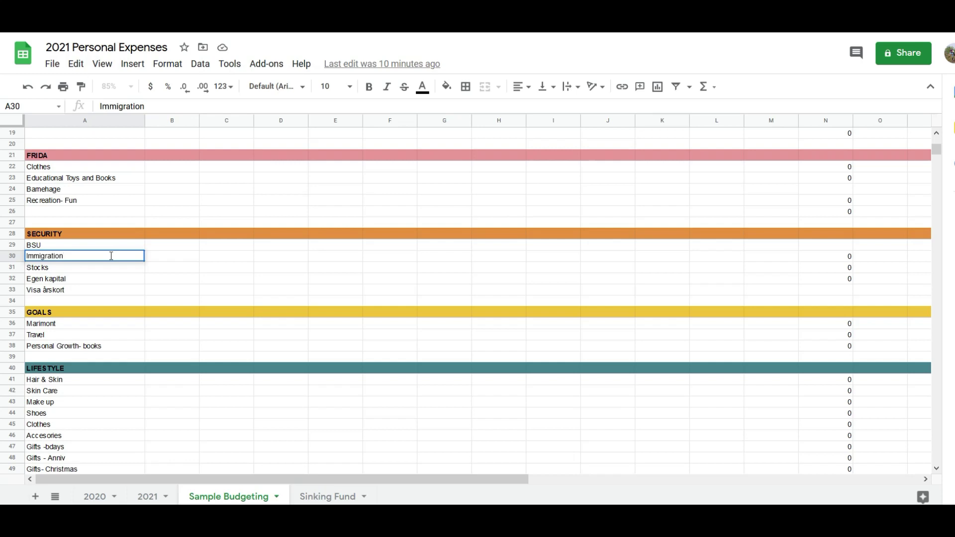
key("Return")
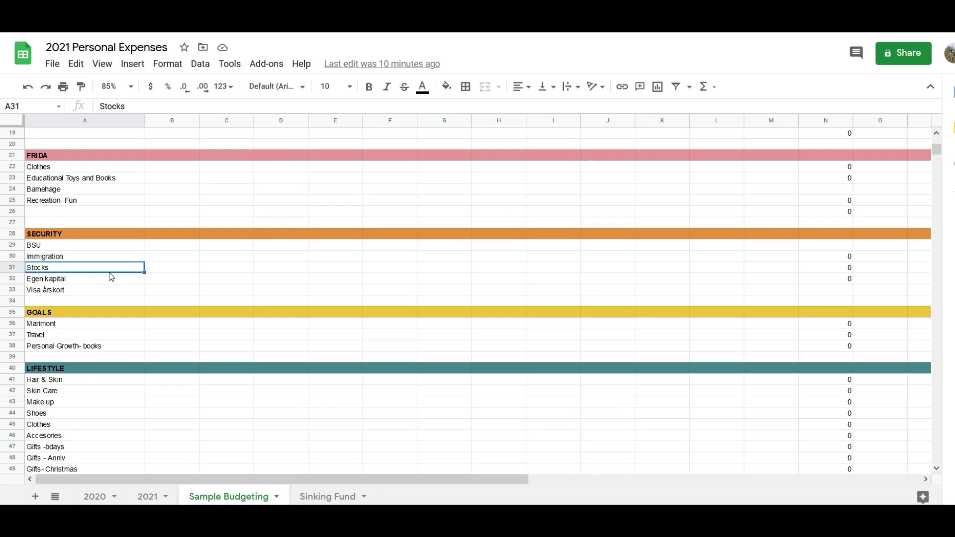
scroll(110, 277, "down", 1)
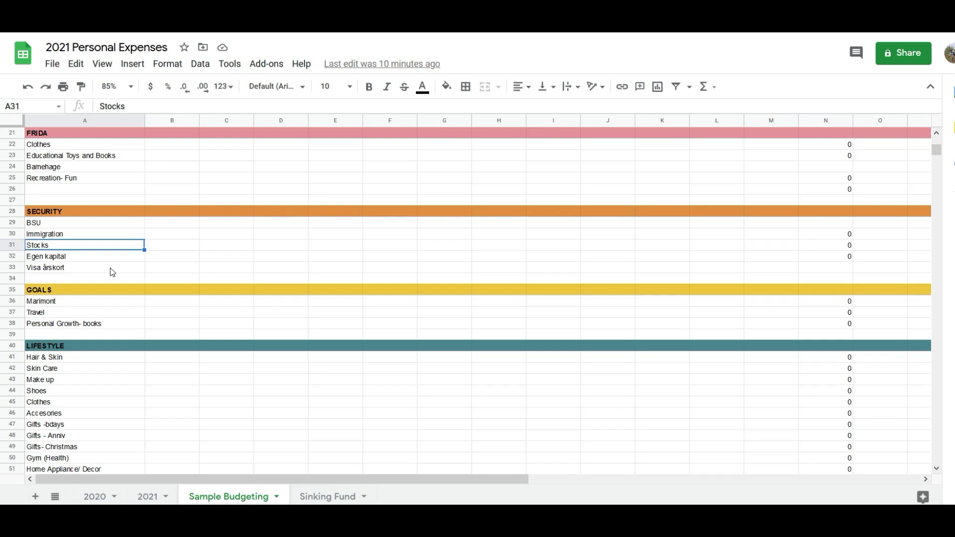
left_click(89, 259)
left_click(88, 269)
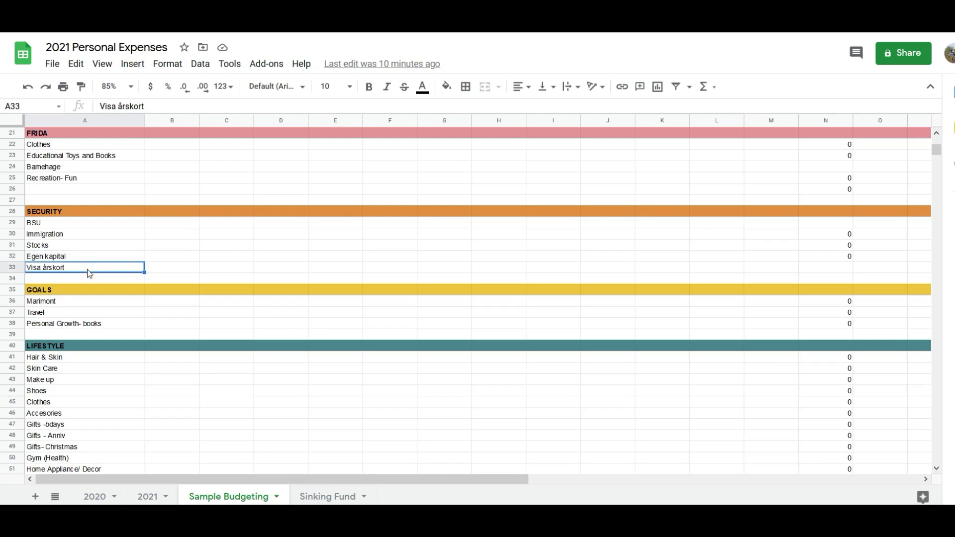
Go through the entries of the Goals section one by one, ending with Travel and Personal Growth- books
scroll(87, 269, "down", 1)
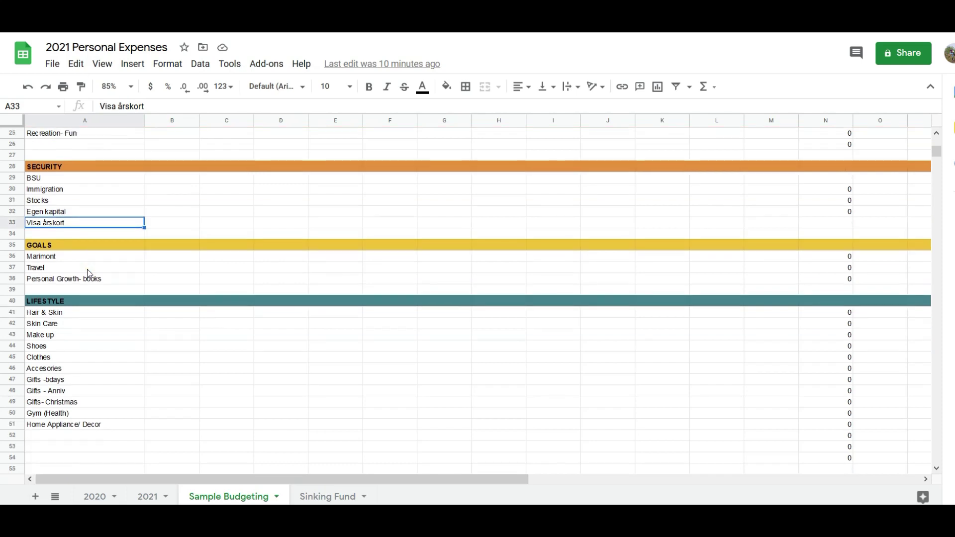
left_click(86, 245)
left_click(88, 259)
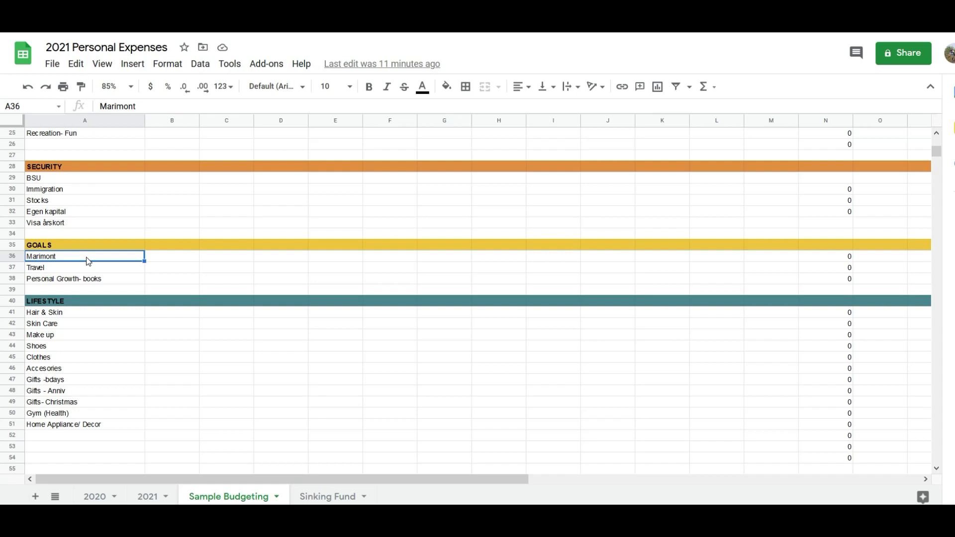
left_click(85, 267)
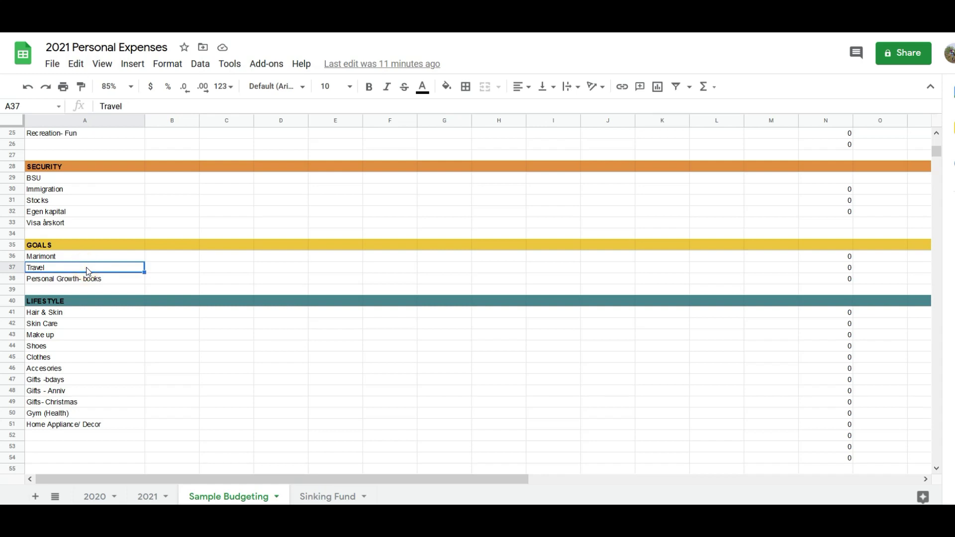
left_click(121, 281)
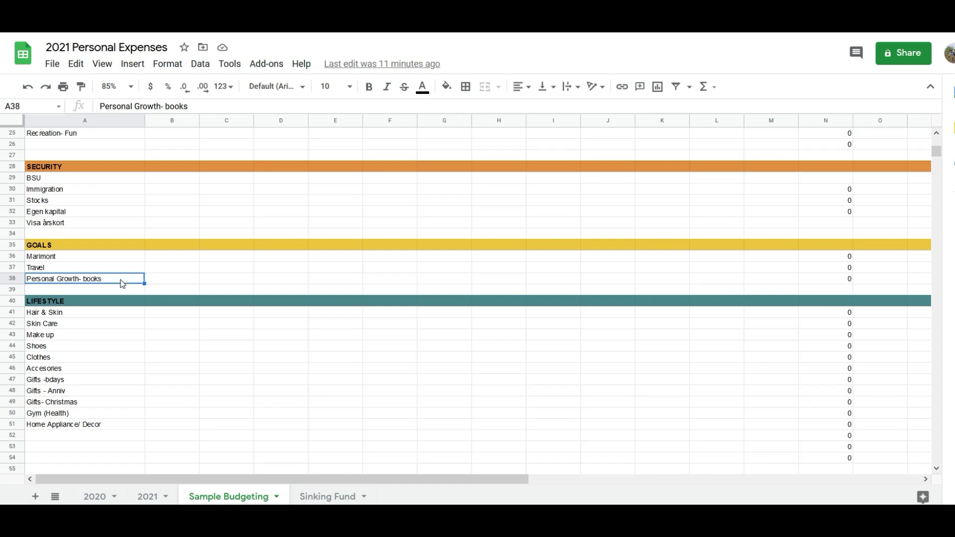
Examine the Lifestyle section's entries, from Hair & Skin to Home Appliance/ Decor
left_click(120, 315)
scroll(120, 315, "down", 2)
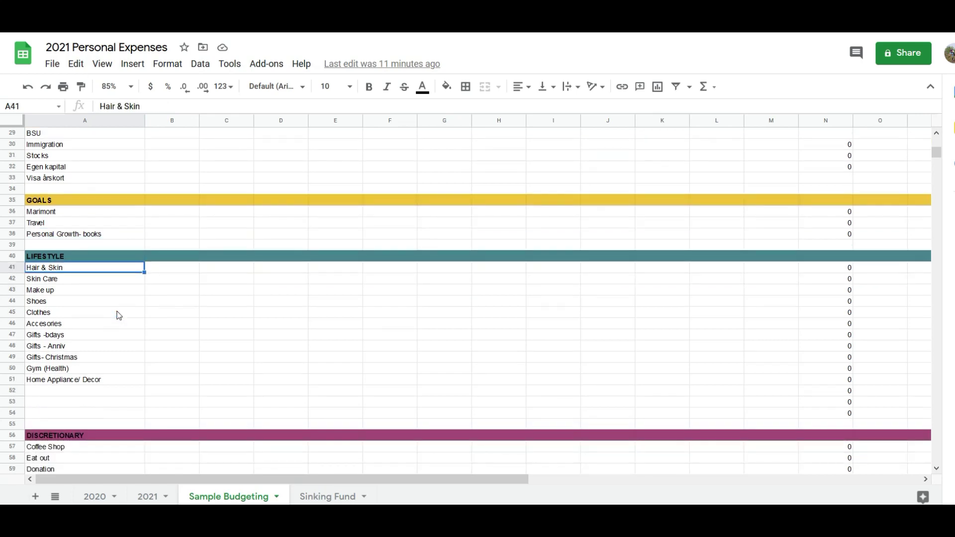
scroll(119, 315, "down", 1)
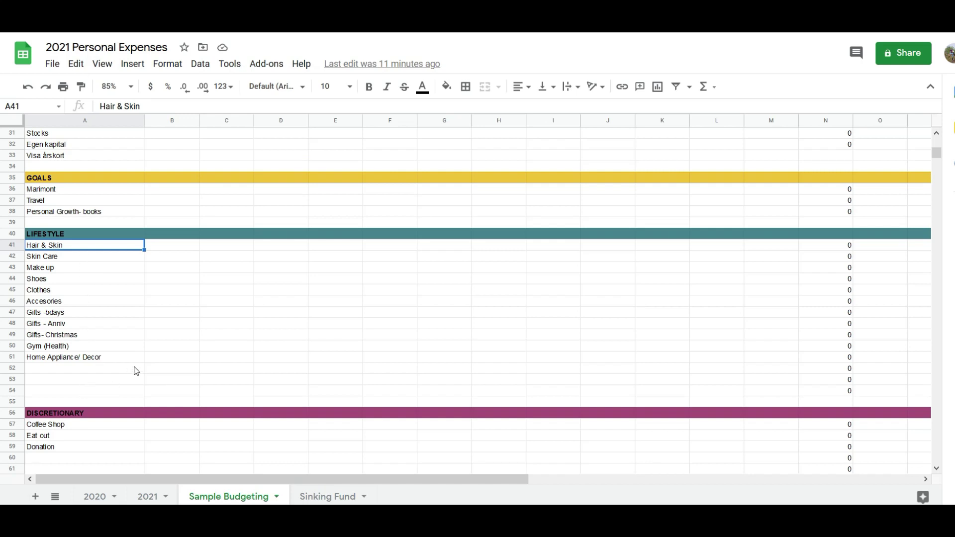
scroll(136, 371, "down", 2)
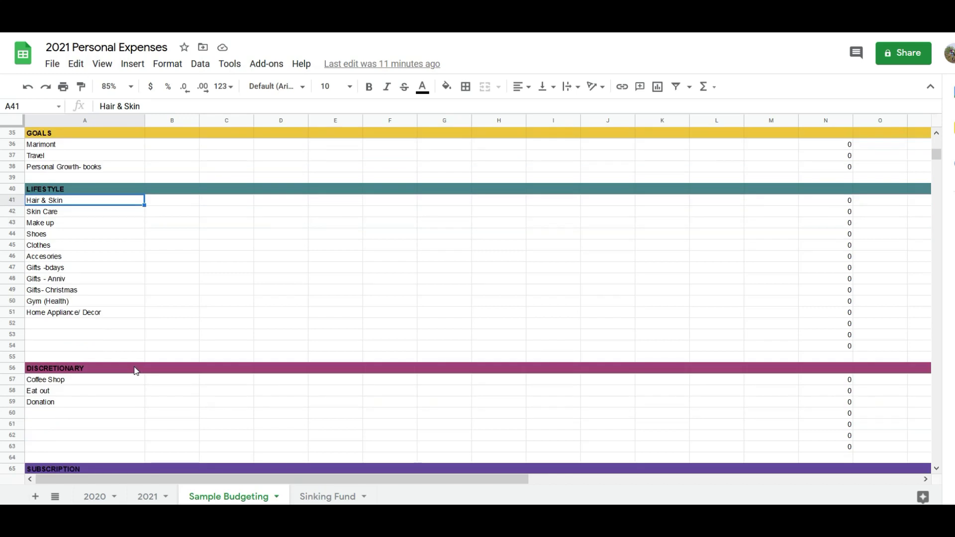
scroll(136, 371, "down", 1)
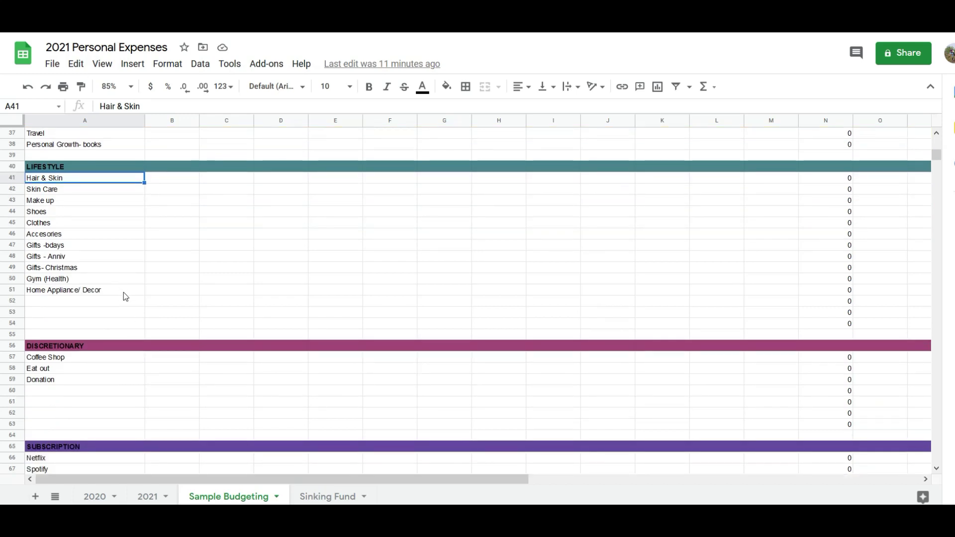
scroll(126, 297, "down", 3)
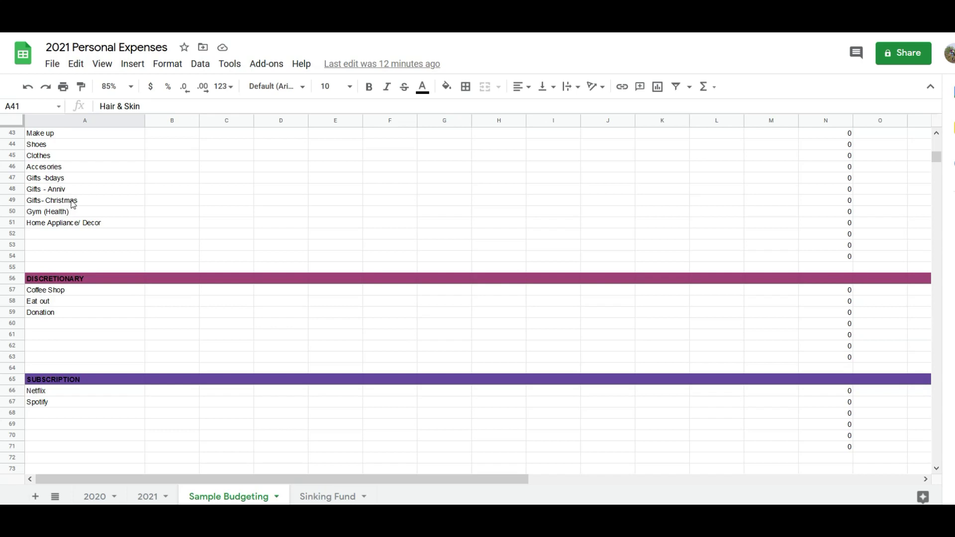
scroll(73, 204, "up", 7)
scroll(73, 204, "down", 6)
scroll(74, 204, "up", 1)
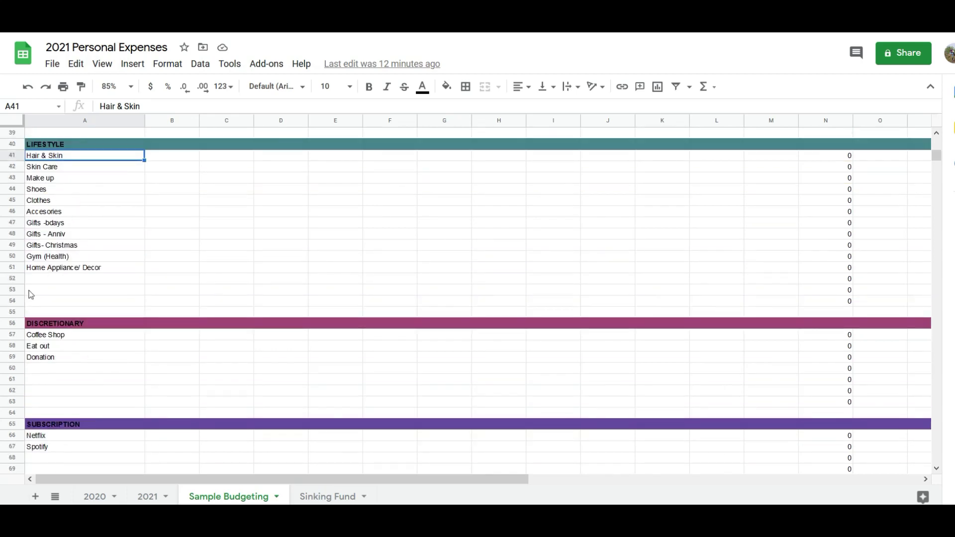
Go through the Discretionary entries Coffee Shop, Eat out and Donation, and view the Subscription section below them
left_click(56, 336)
left_click(55, 345)
left_click(58, 361)
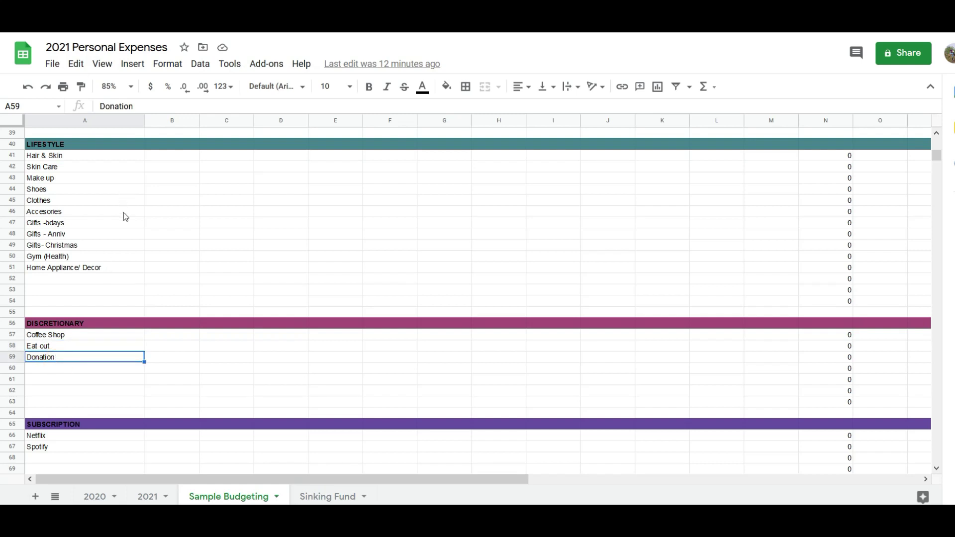
scroll(125, 362, "down", 2)
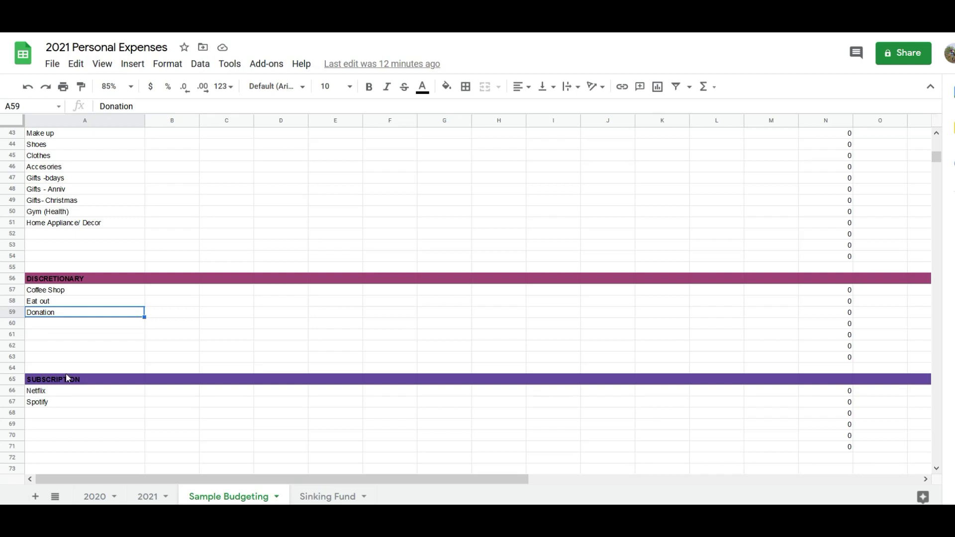
Look over the whole sample budget, from the income rows to the total expenses and surplus/deficit rows, and return to its beginning
scroll(77, 349, "up", 10)
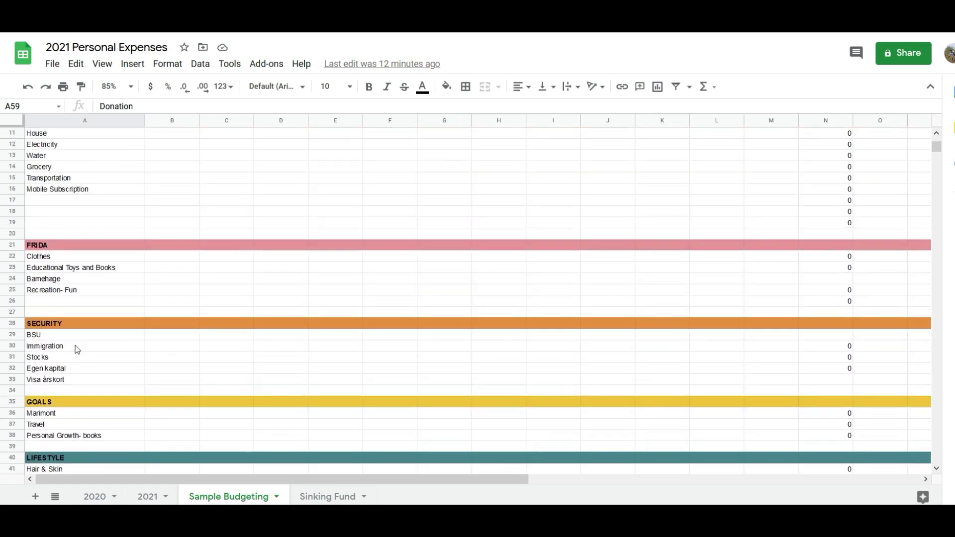
scroll(77, 349, "up", 3)
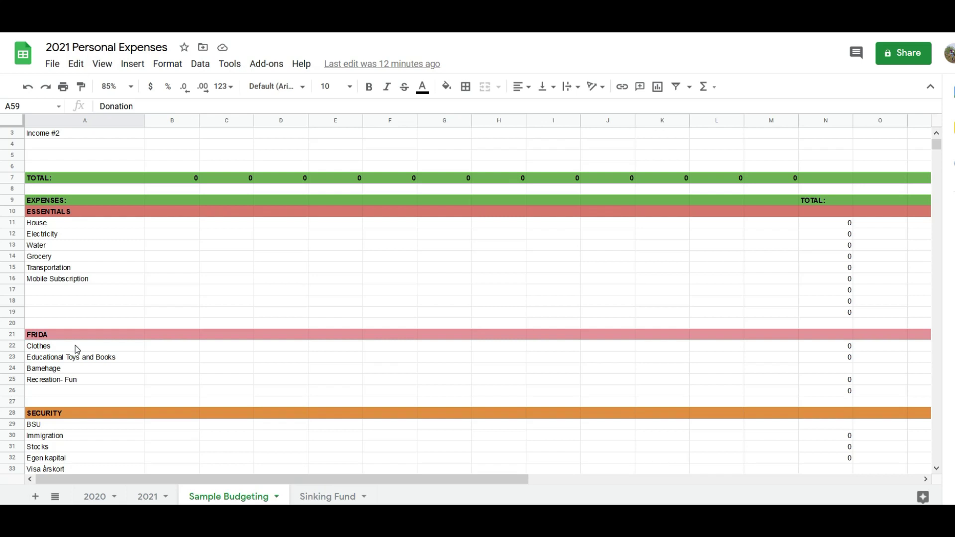
scroll(77, 350, "up", 1)
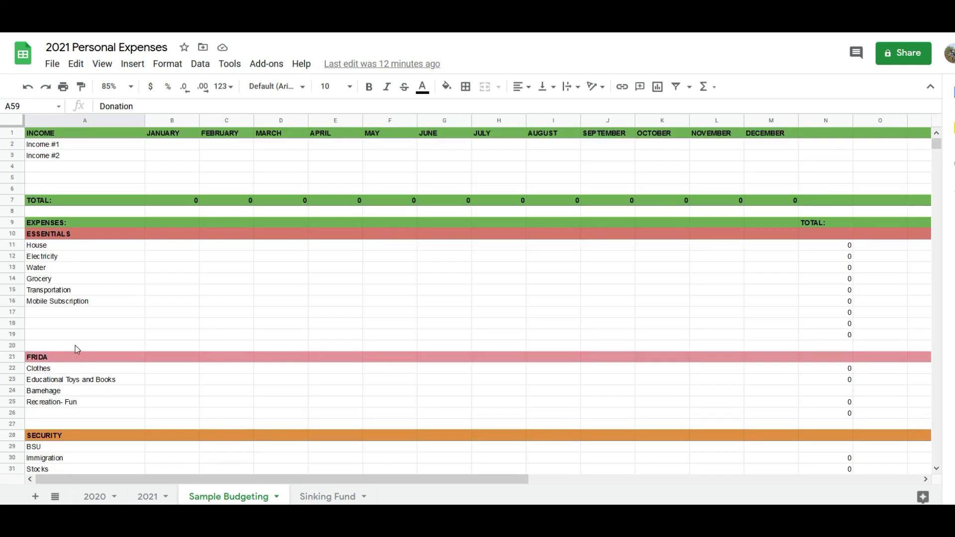
scroll(77, 350, "down", 15)
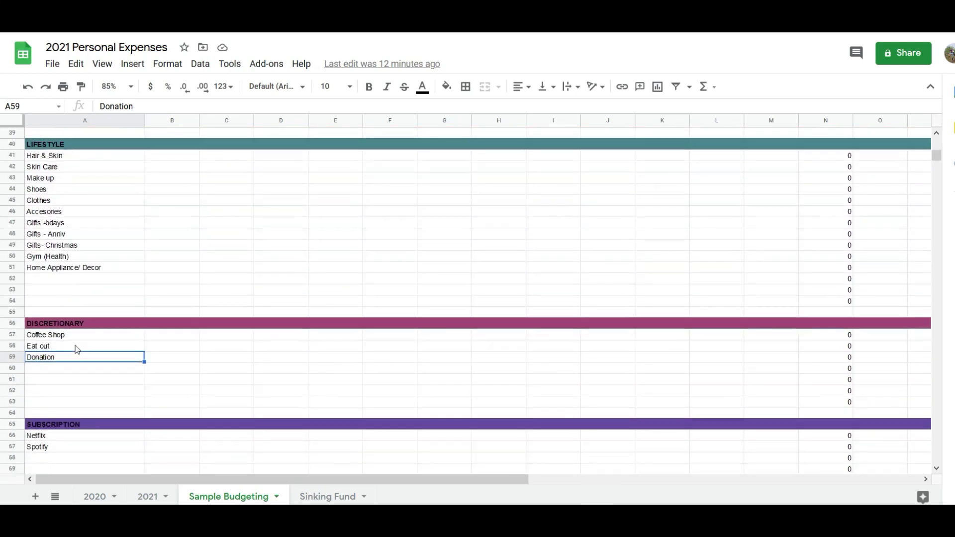
scroll(78, 350, "down", 2)
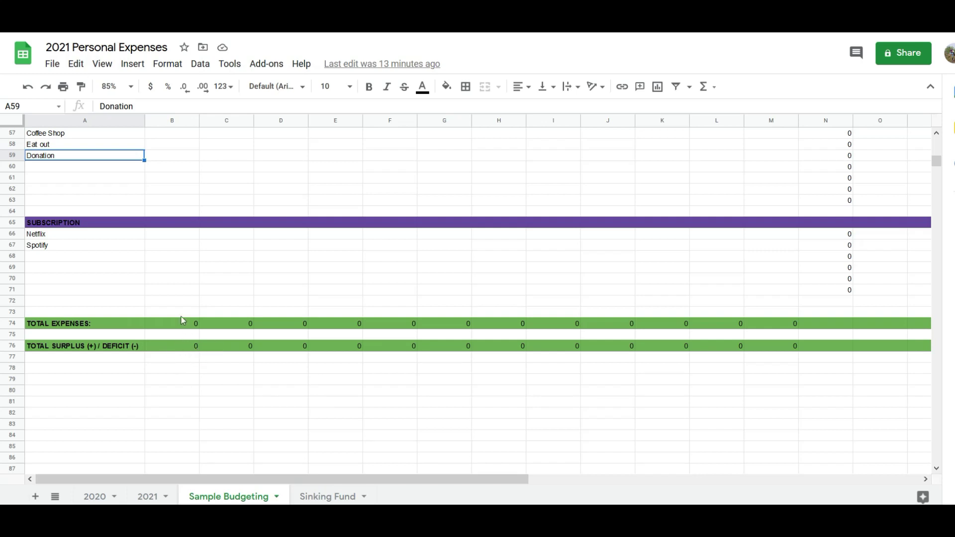
scroll(183, 314, "up", 2)
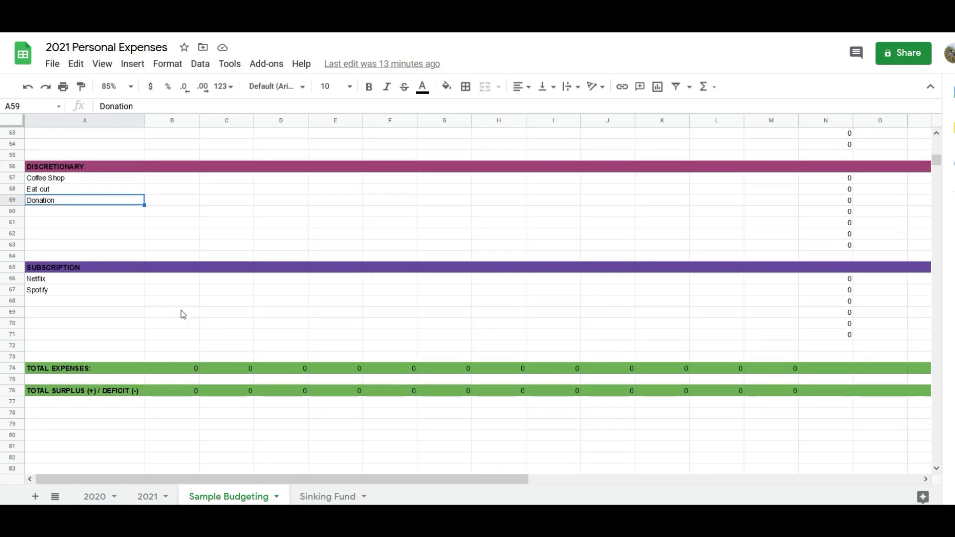
scroll(193, 262, "up", 4)
left_click(193, 261)
scroll(193, 262, "up", 6)
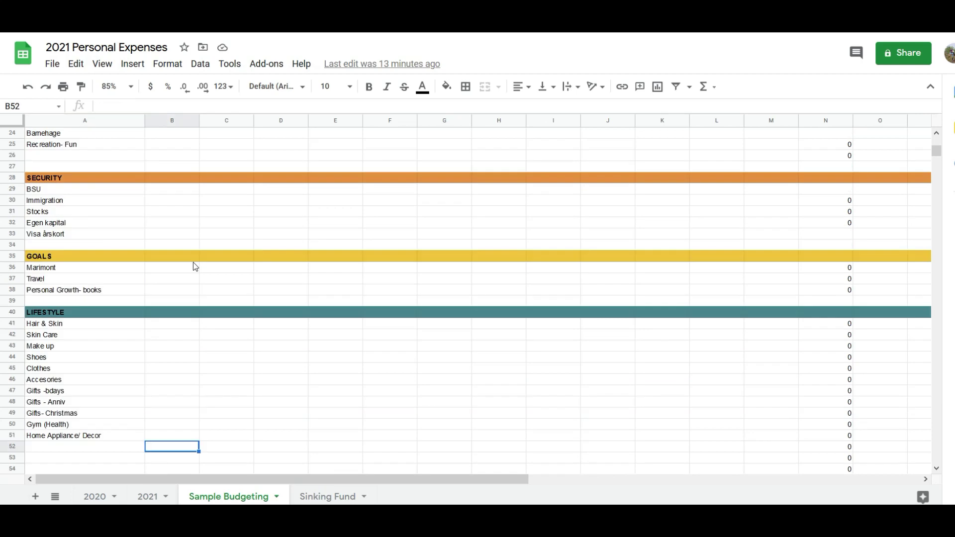
scroll(193, 262, "up", 8)
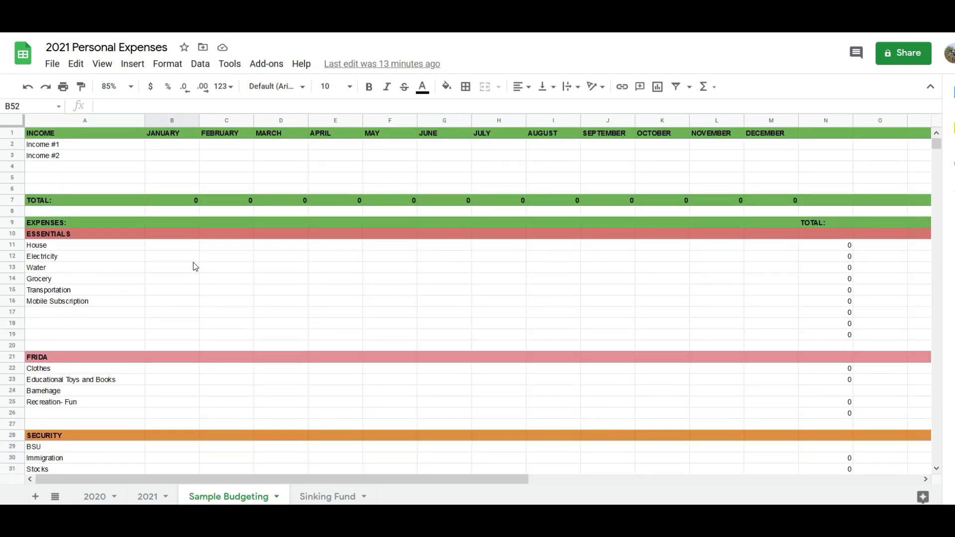
Open the 2020 sheet and review its income, expense categories and yearly totals
left_click(94, 496)
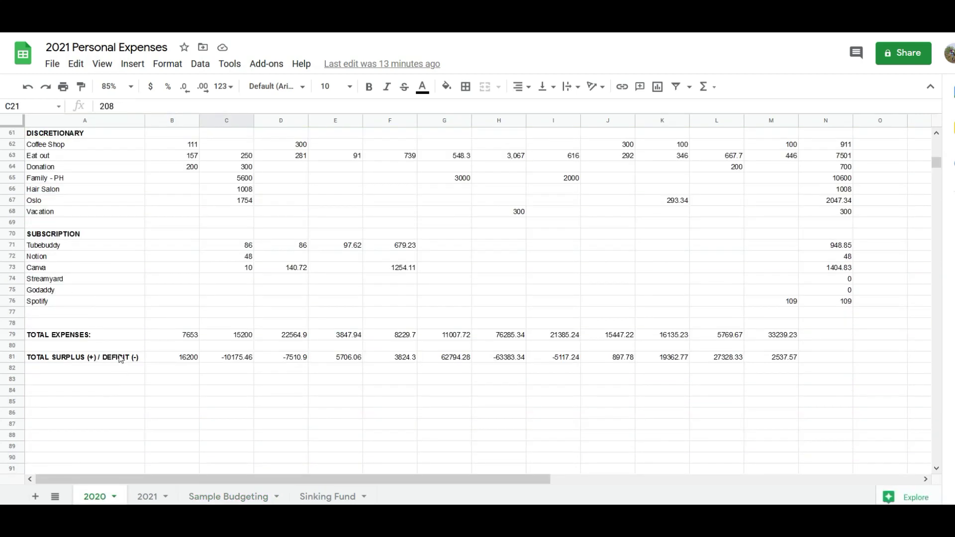
scroll(121, 359, "up", 20)
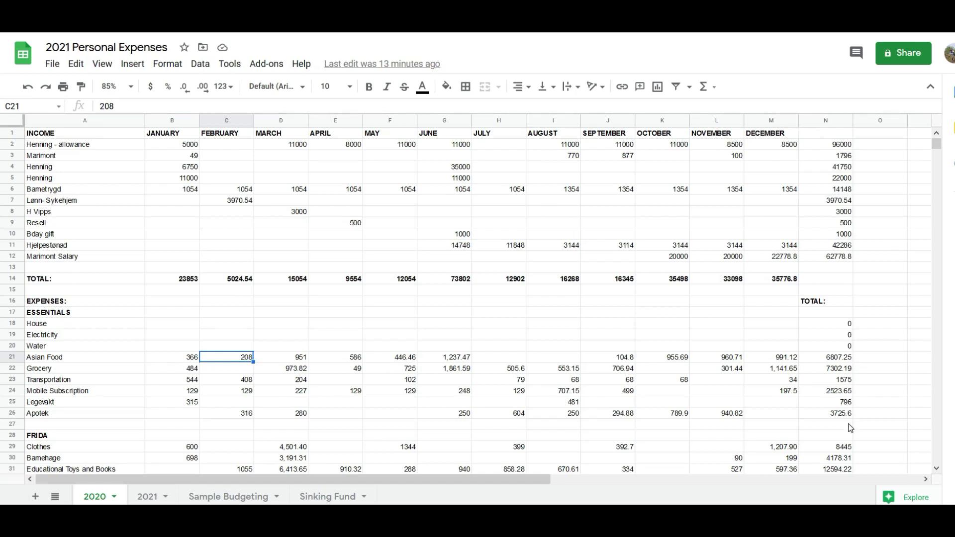
scroll(851, 418, "down", 5)
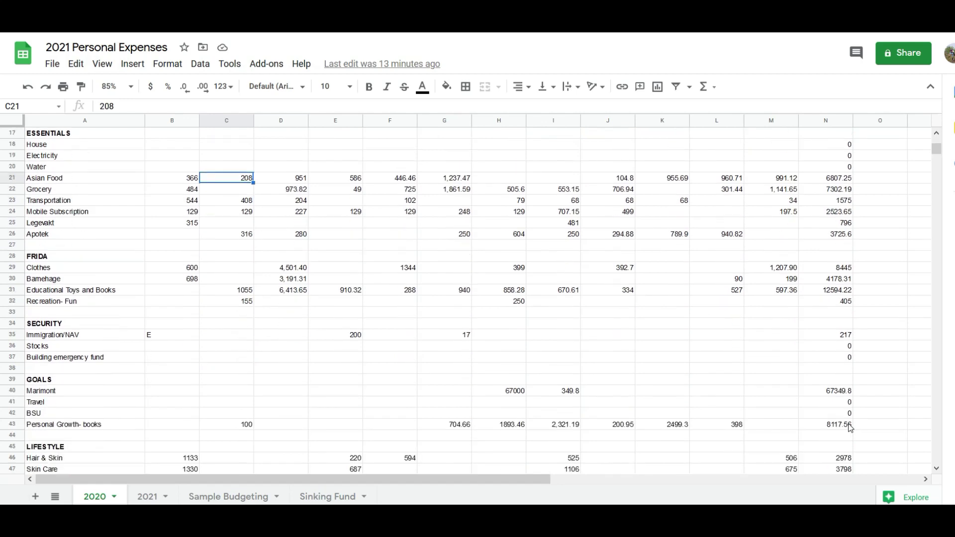
scroll(851, 428, "down", 4)
scroll(151, 471, "up", 1)
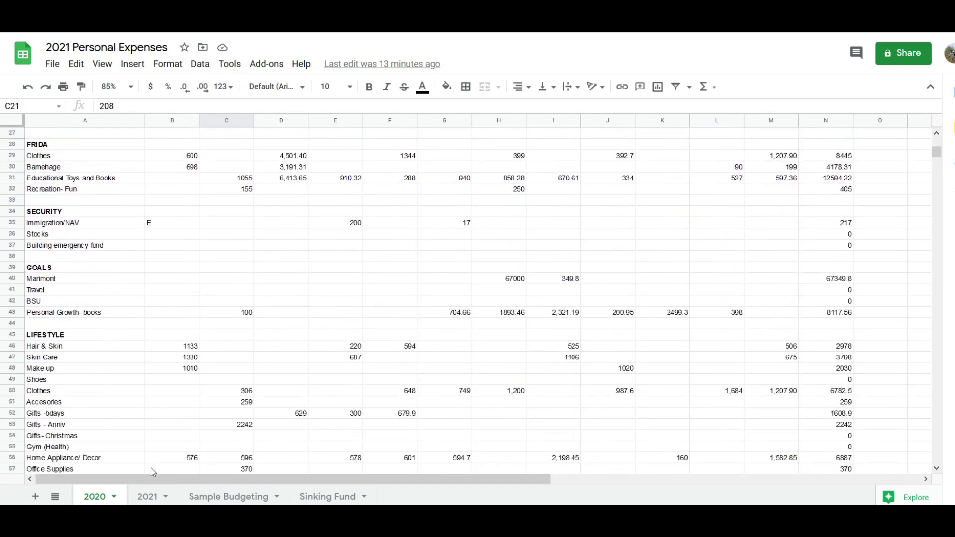
Review the income and expense sections on the 2021 sheet, and return to the Sample Budgeting sheet
left_click(147, 496)
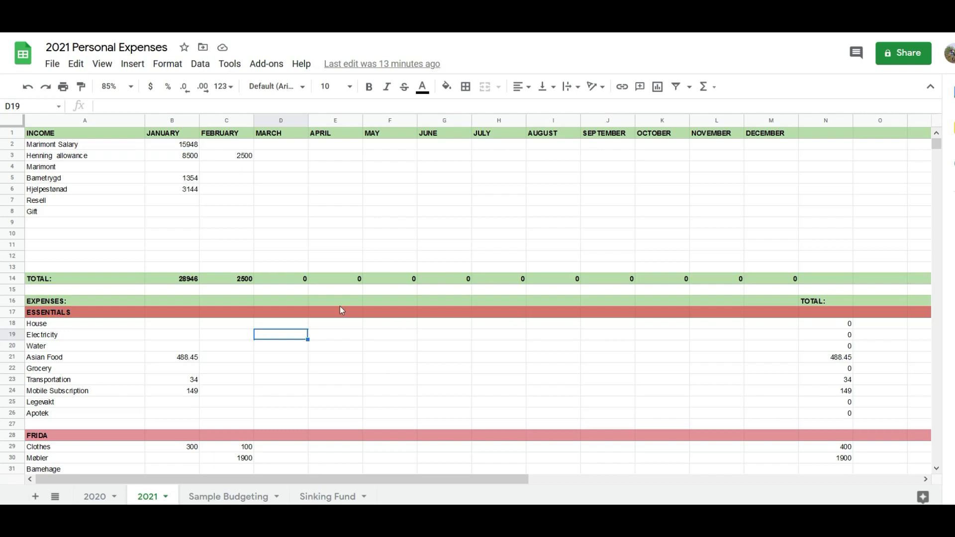
scroll(340, 306, "down", 3)
scroll(340, 307, "down", 3)
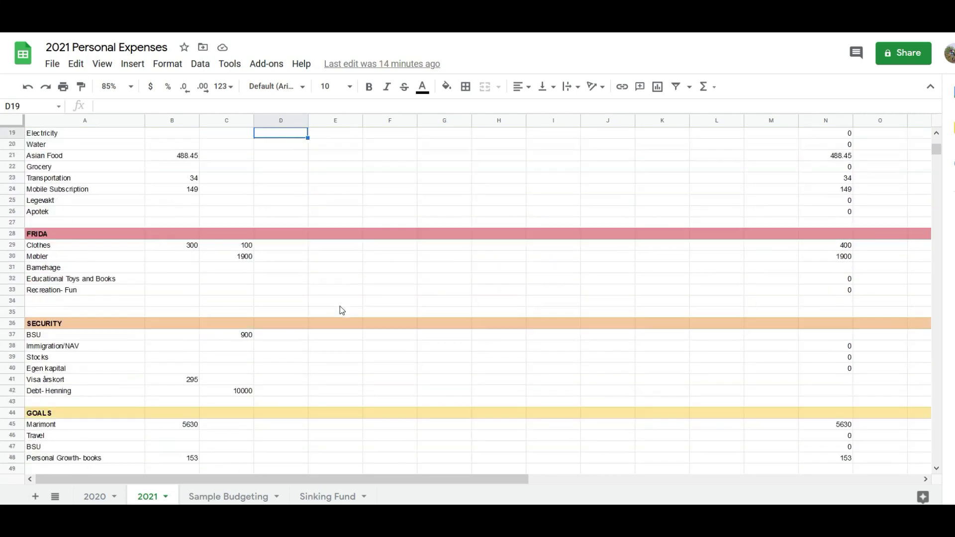
scroll(340, 307, "up", 5)
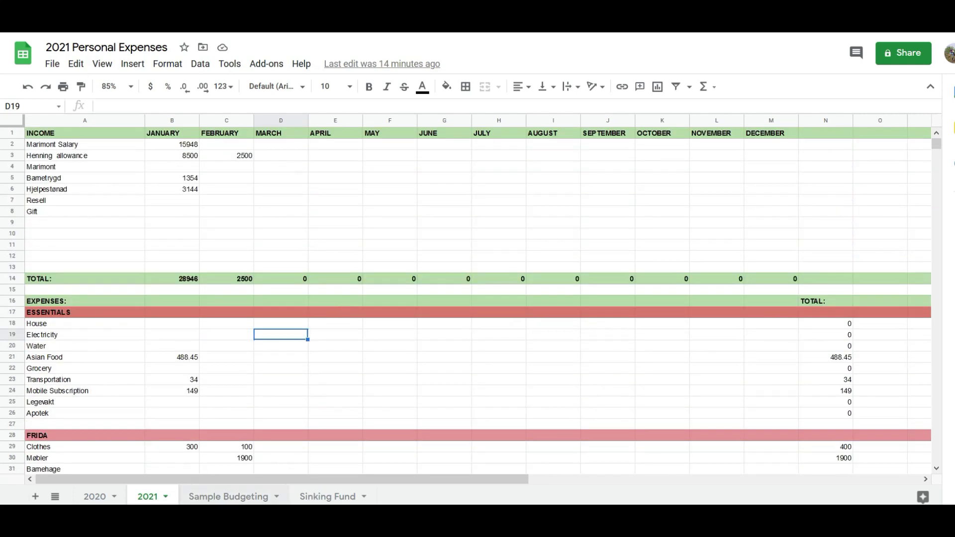
left_click(228, 496)
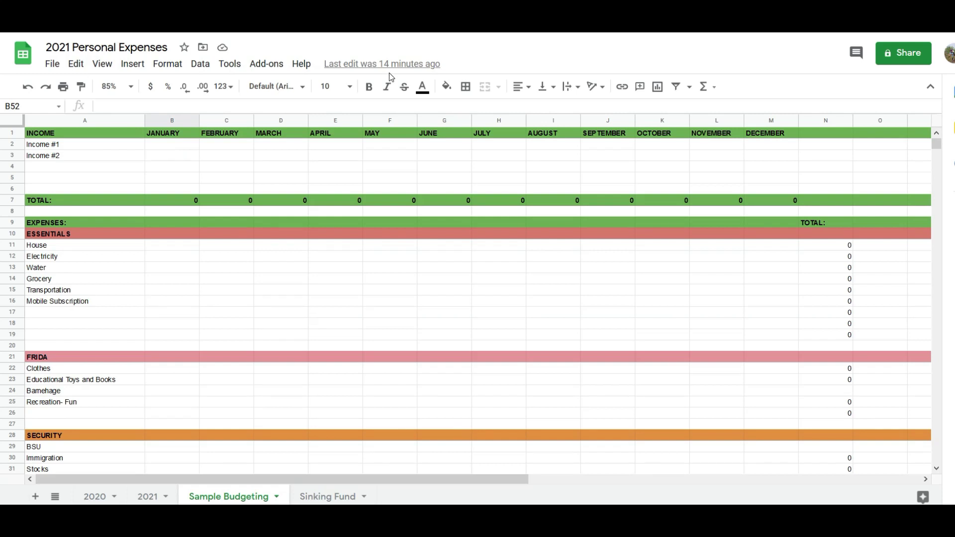